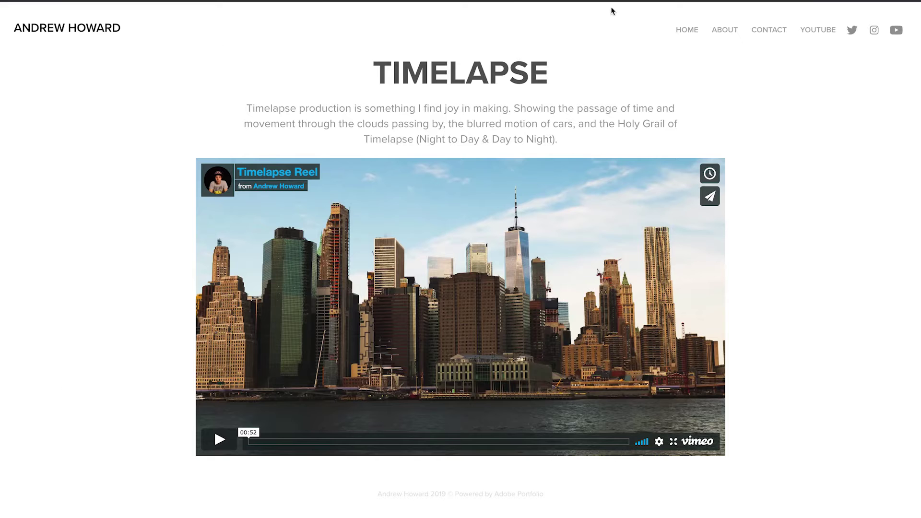
Go from the Timelapse project back to the home gallery of three project thumbnails
{"action": "left_click", "coordinate": [684, 31]}
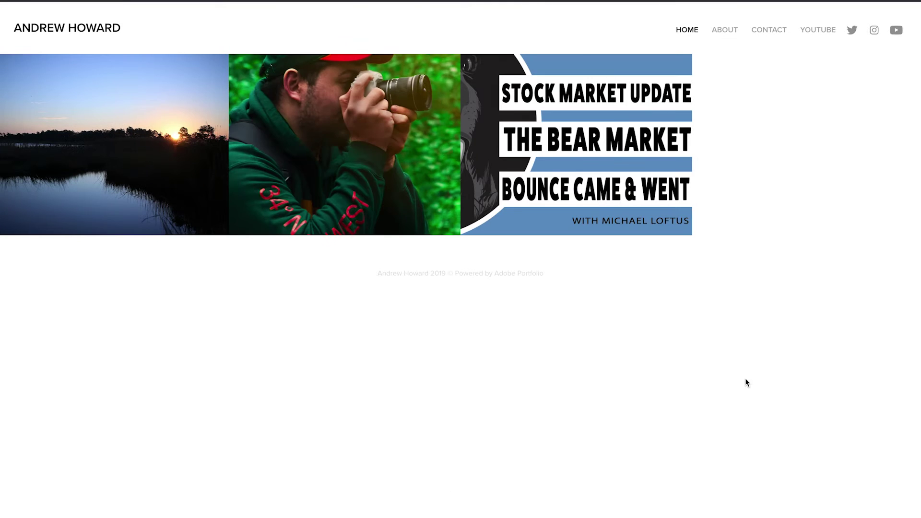
{"action": "left_click", "coordinate": [363, 129]}
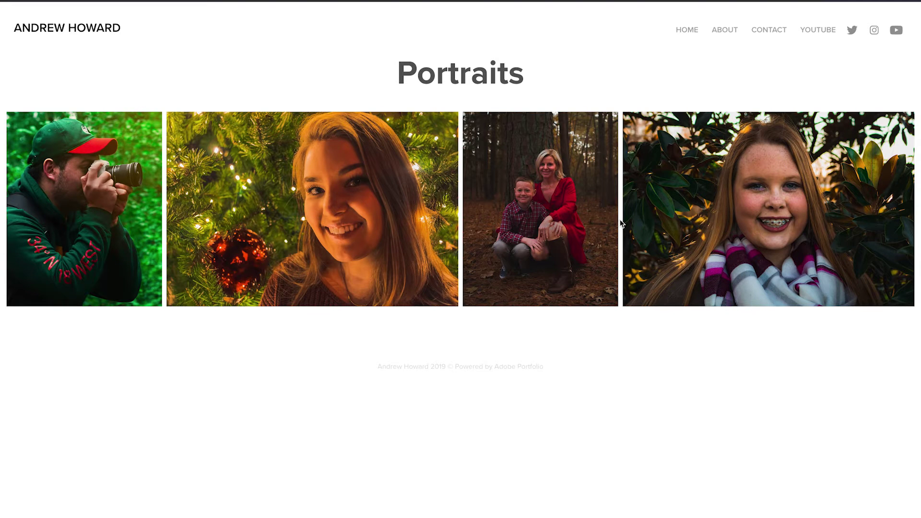
{"action": "left_click", "coordinate": [687, 30]}
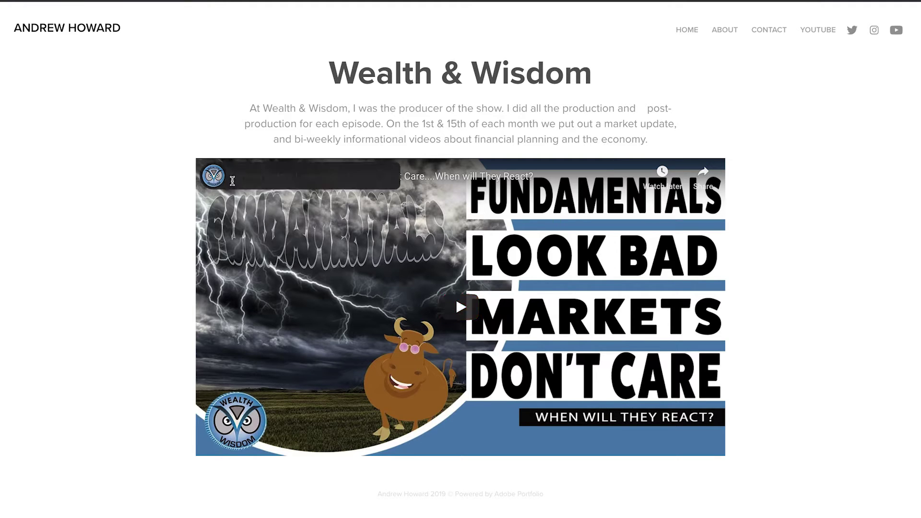
{"action": "left_click", "coordinate": [687, 30]}
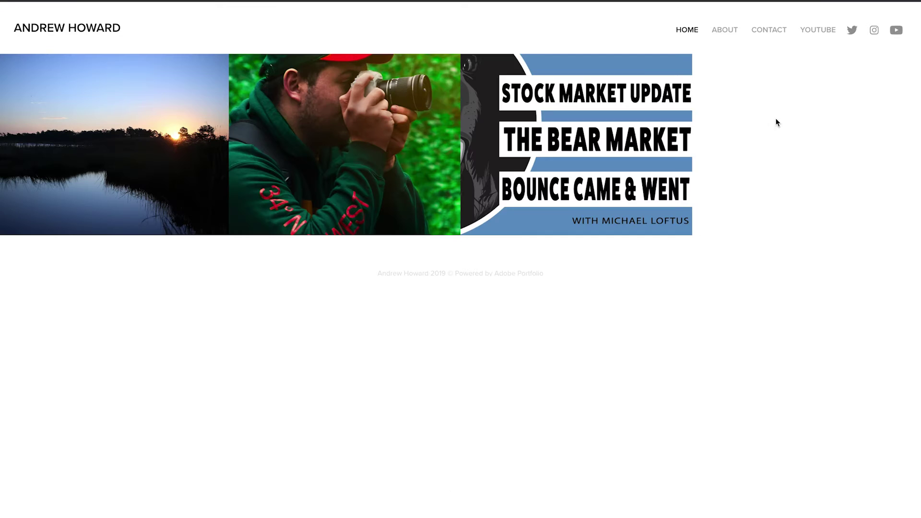
View the About page's videographer bio and portrait, then move on to the Contact page
{"action": "left_click", "coordinate": [731, 37]}
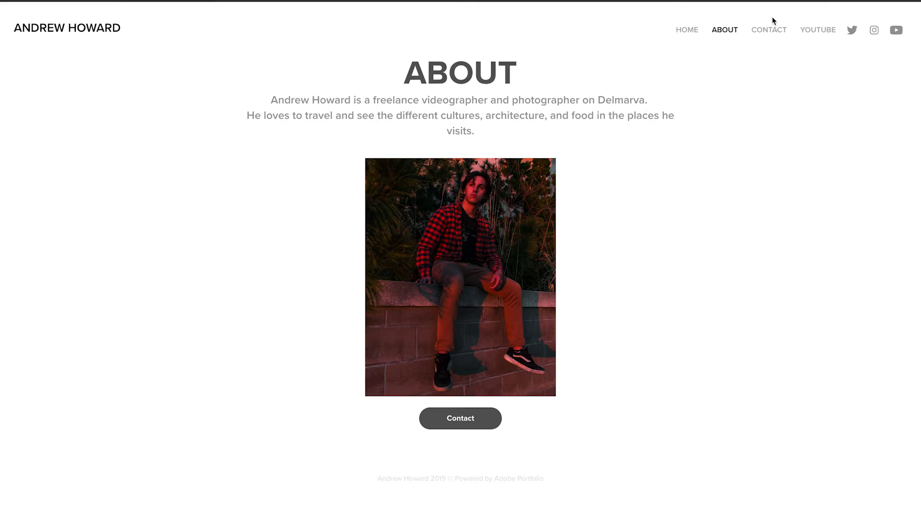
{"action": "left_click", "coordinate": [769, 30]}
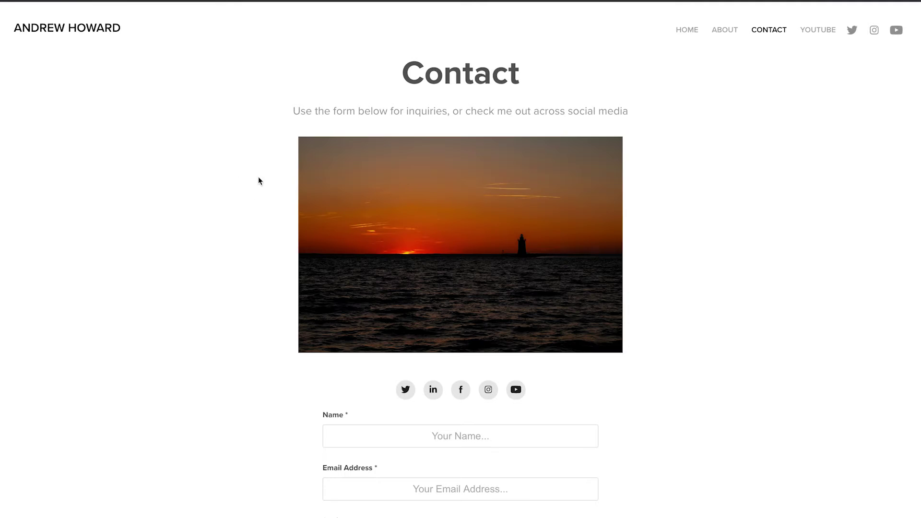
Look over the Contact form and social links, then open the Youtube page
{"action": "scroll", "coordinate": [292, 255], "scroll_direction": "down", "scroll_amount": 5}
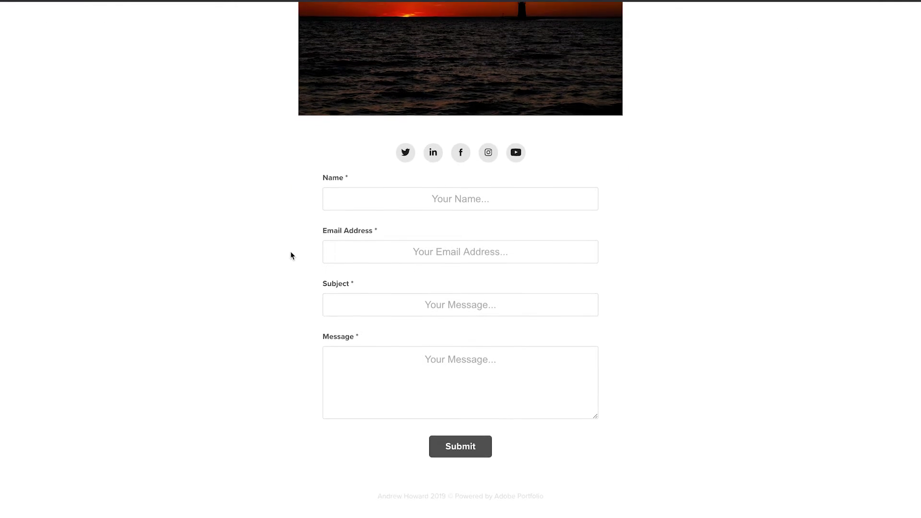
{"action": "scroll", "coordinate": [291, 255], "scroll_direction": "up", "scroll_amount": 4}
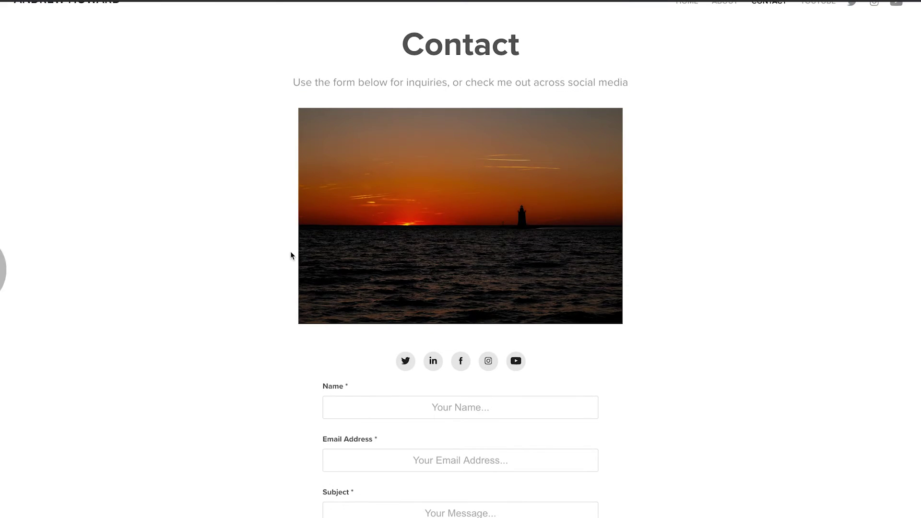
{"action": "scroll", "coordinate": [291, 255], "scroll_direction": "up", "scroll_amount": 1}
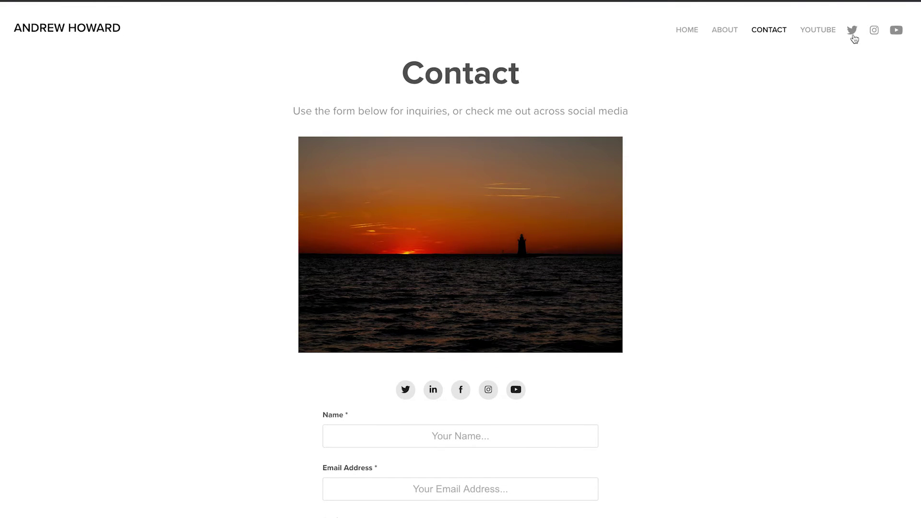
{"action": "left_click", "coordinate": [819, 32]}
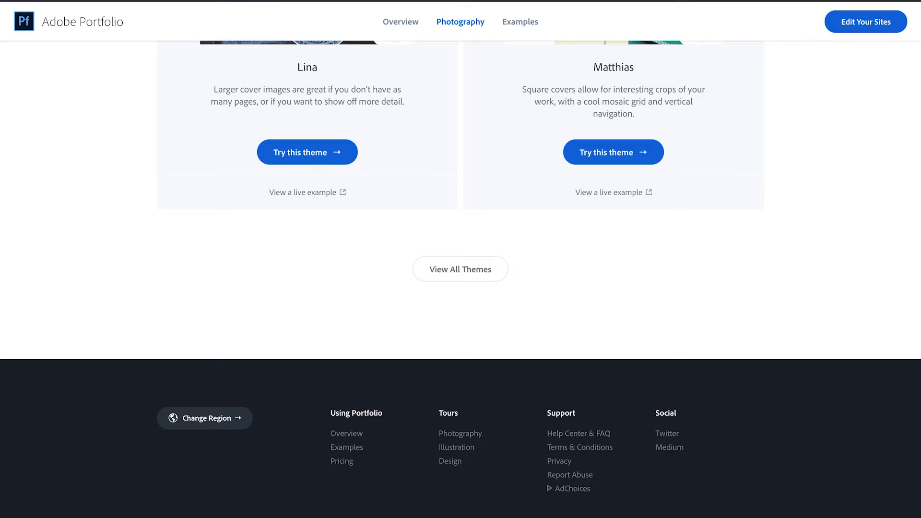
Scroll back to the top of the themes page to reach Edit Your Sites
{"action": "scroll", "coordinate": [366, 138], "scroll_direction": "up", "scroll_amount": 5}
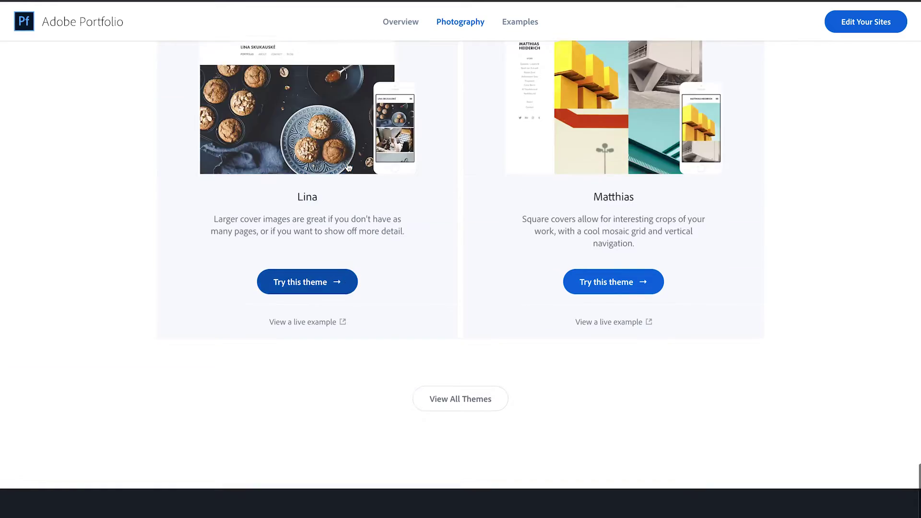
{"action": "scroll", "coordinate": [366, 137], "scroll_direction": "up", "scroll_amount": 15}
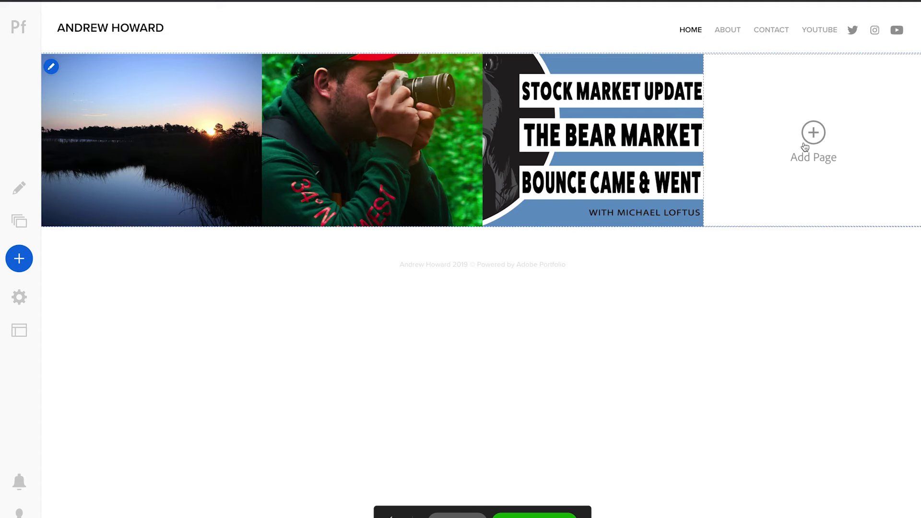
Add a Default-layout page named 'Test' with Home as its destination
{"action": "left_click", "coordinate": [805, 147]}
{"action": "left_click", "coordinate": [424, 241]}
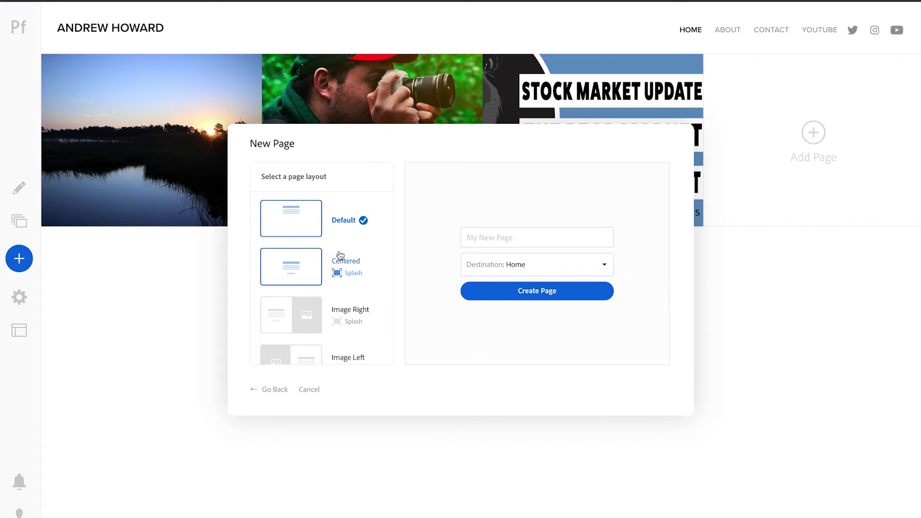
{"action": "scroll", "coordinate": [311, 288], "scroll_direction": "down", "scroll_amount": 2}
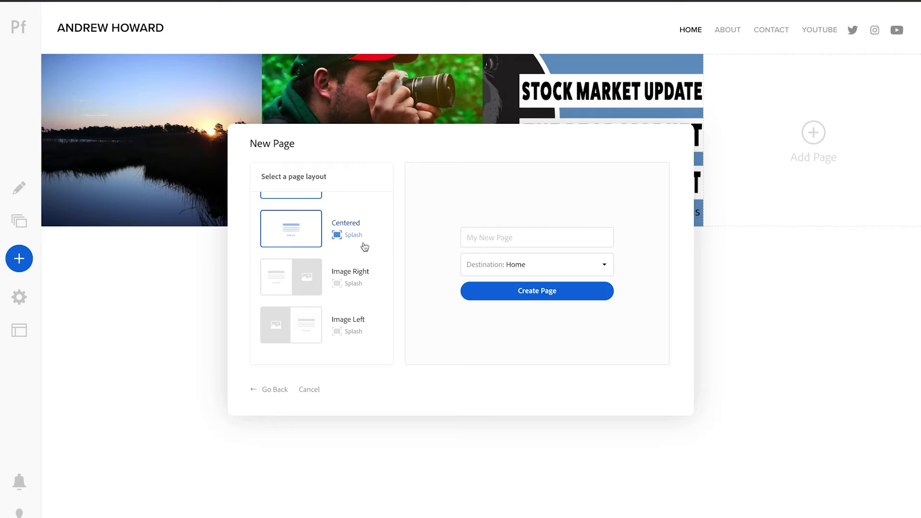
{"action": "scroll", "coordinate": [361, 245], "scroll_direction": "up", "scroll_amount": 2}
{"action": "left_click", "coordinate": [560, 240]}
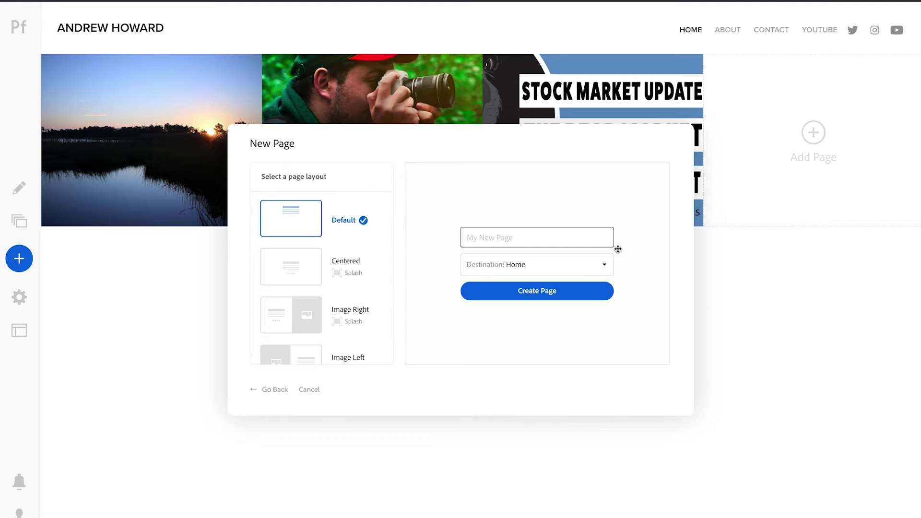
{"action": "left_click", "coordinate": [579, 271]}
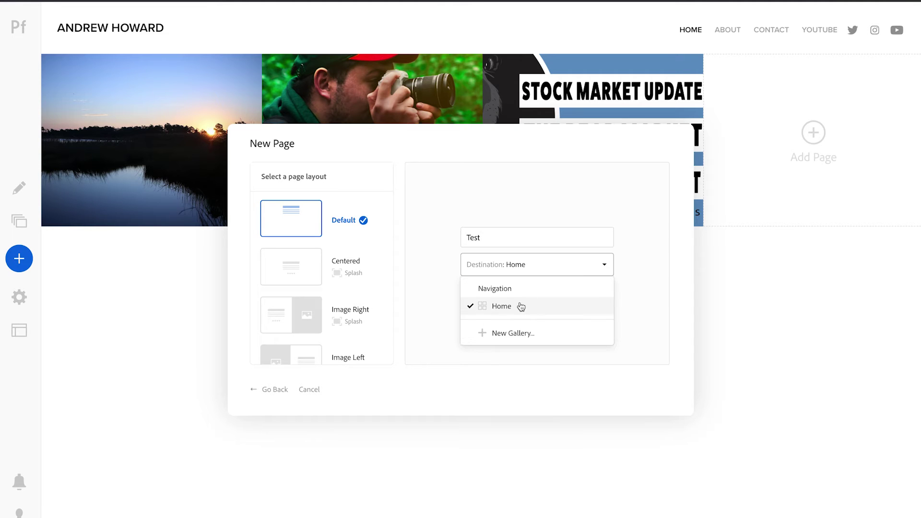
{"action": "left_click", "coordinate": [521, 307]}
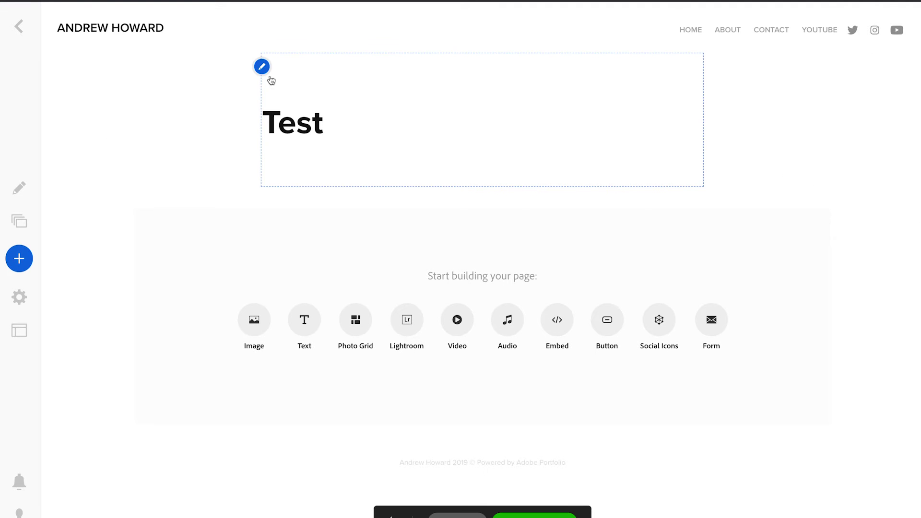
Open the Test page's info settings, then dismiss them
{"action": "mouse_move", "coordinate": [270, 69]}
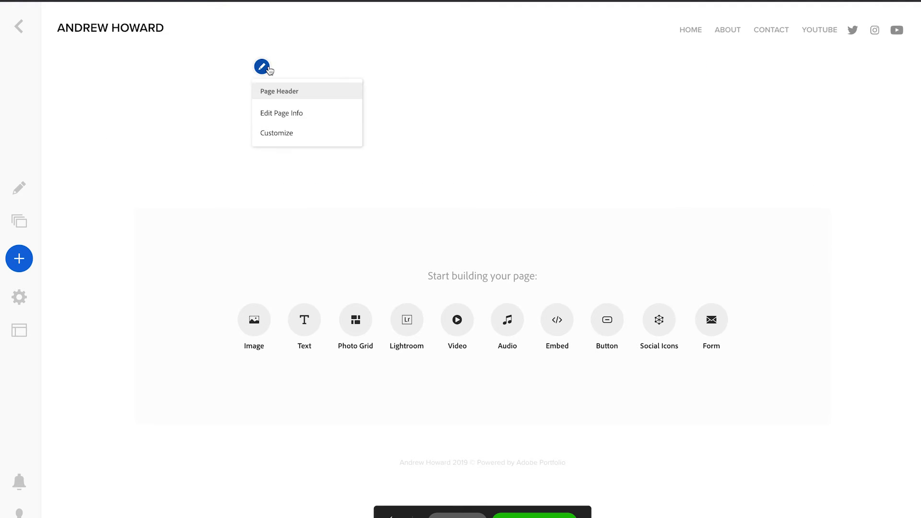
{"action": "left_click", "coordinate": [277, 112]}
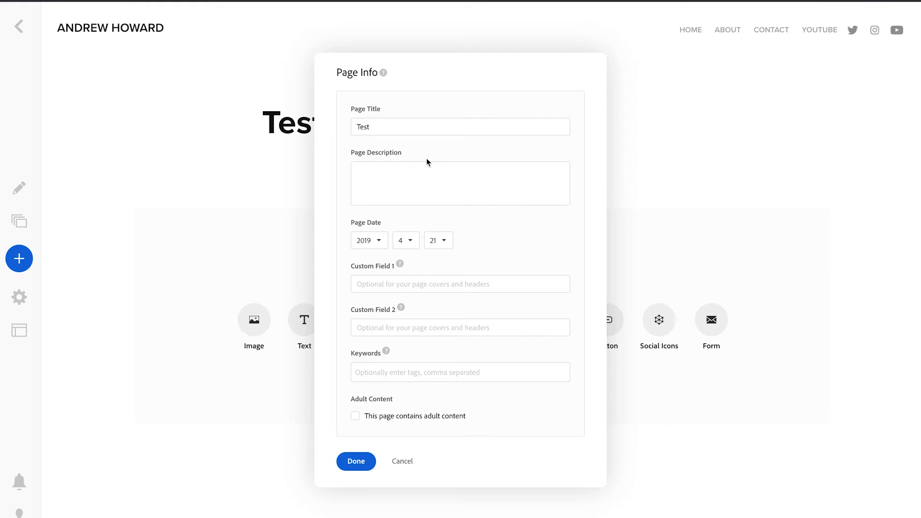
{"action": "left_click", "coordinate": [402, 462]}
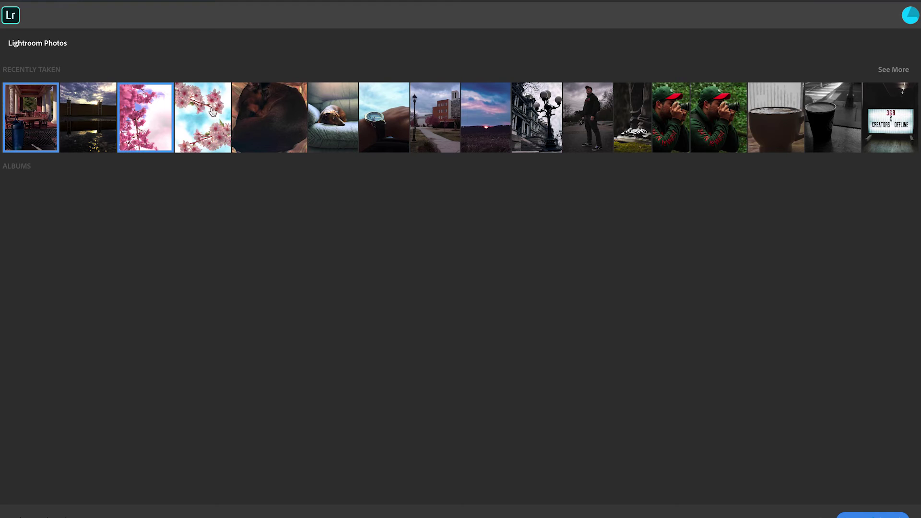
Select the cherry blossom photo, check the Test page's options, and return to editing
{"action": "left_click", "coordinate": [209, 117]}
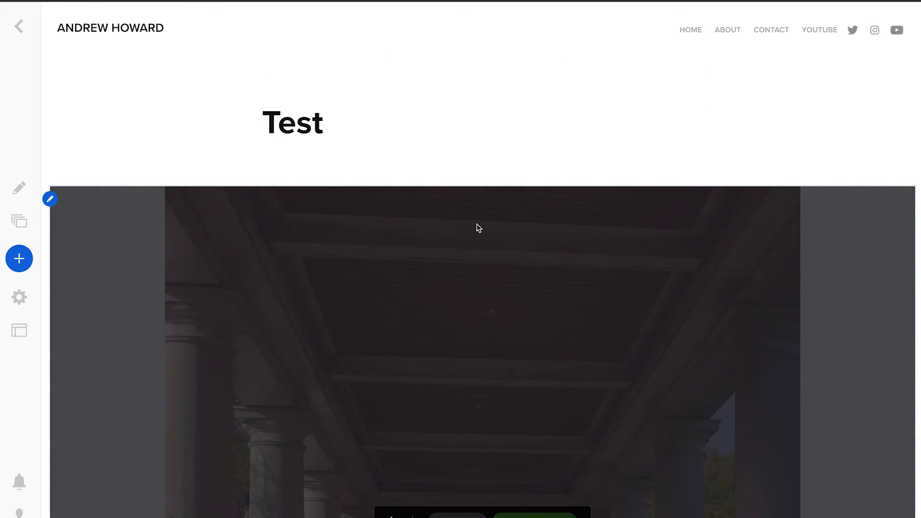
{"action": "scroll", "coordinate": [475, 226], "scroll_direction": "down", "scroll_amount": 3}
{"action": "scroll", "coordinate": [476, 226], "scroll_direction": "down", "scroll_amount": 10}
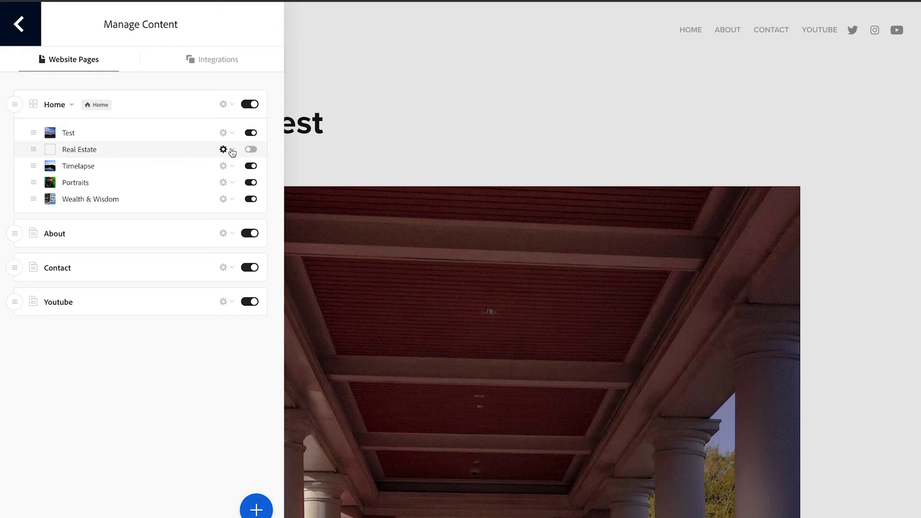
{"action": "left_click", "coordinate": [233, 134]}
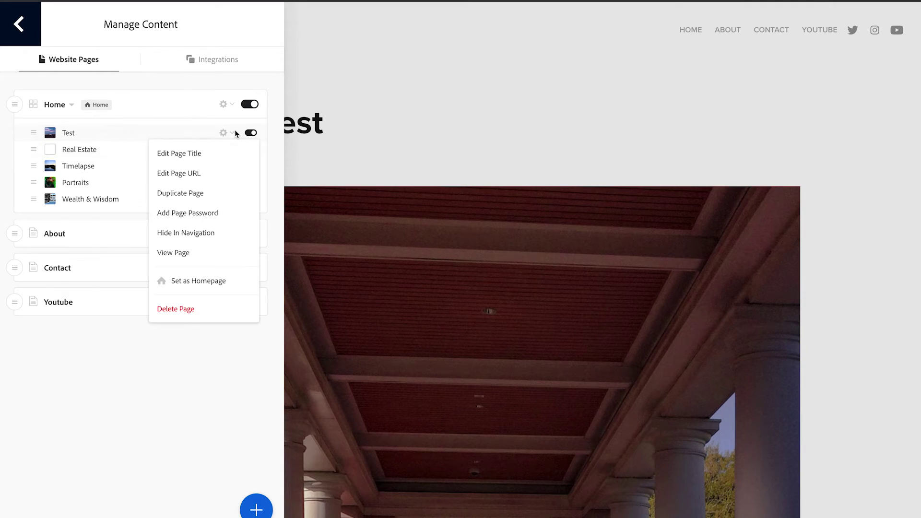
{"action": "left_click", "coordinate": [19, 24]}
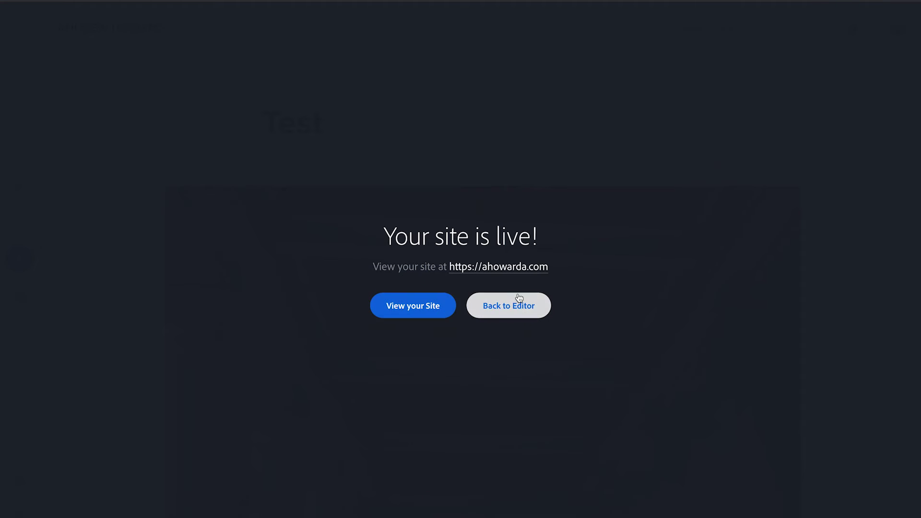
Dismiss the site-live notice and enter 'adobe' in the address bar to reach Adobe Portfolio
{"action": "left_click", "coordinate": [508, 306]}
{"action": "type", "text": "ad"}
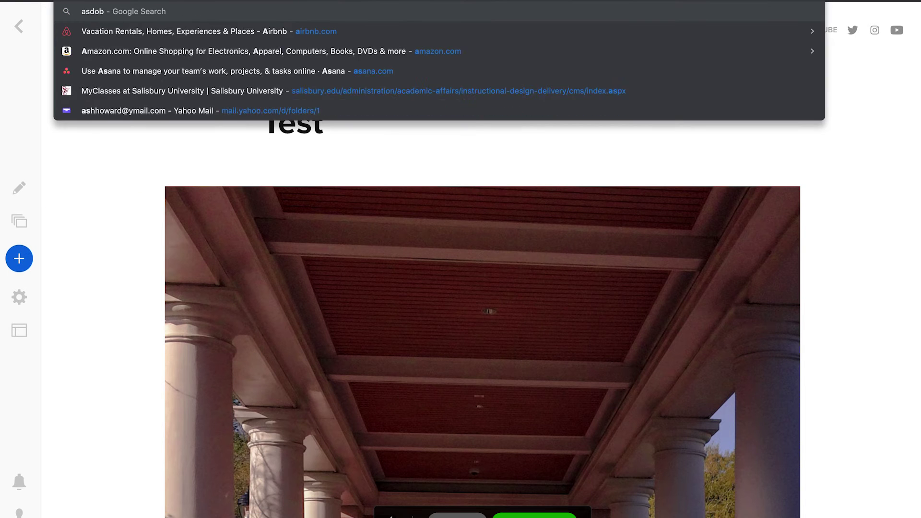
{"action": "type", "text": "obe"}
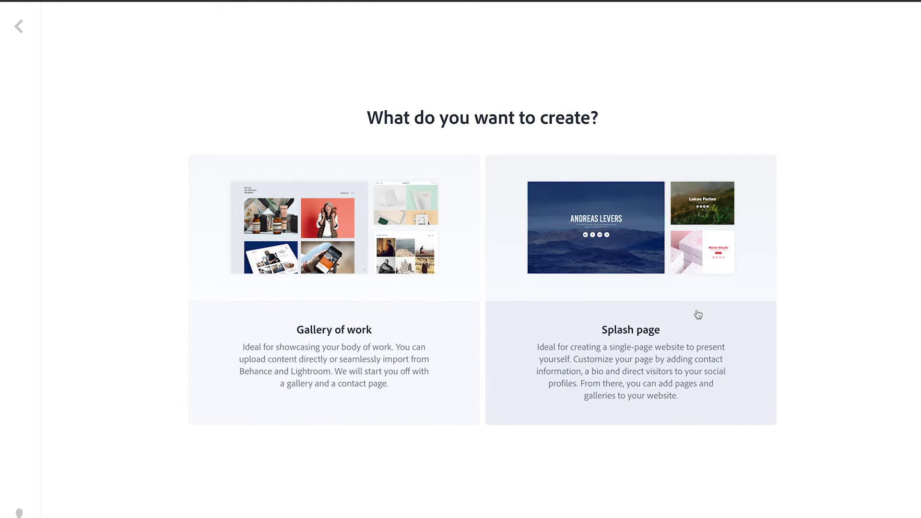
Create a Splash page using the Image Left layout
{"action": "left_click", "coordinate": [697, 315]}
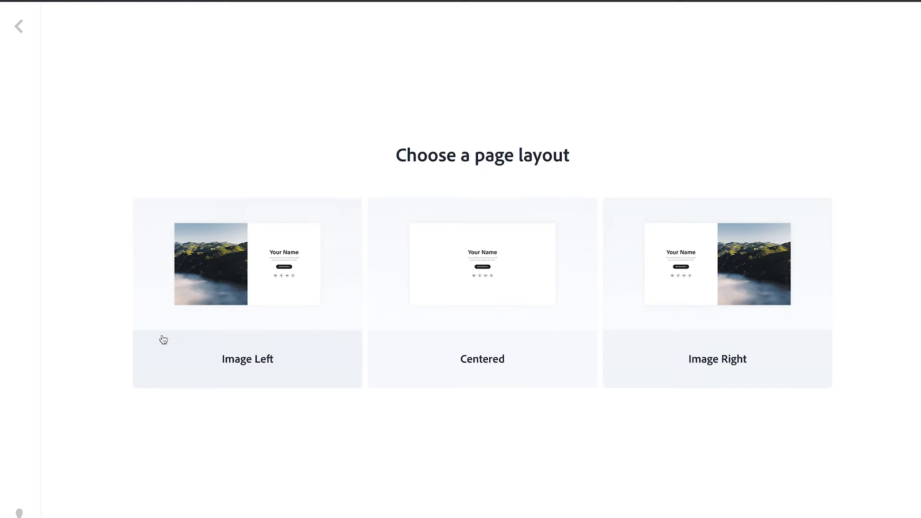
{"action": "left_click", "coordinate": [248, 348]}
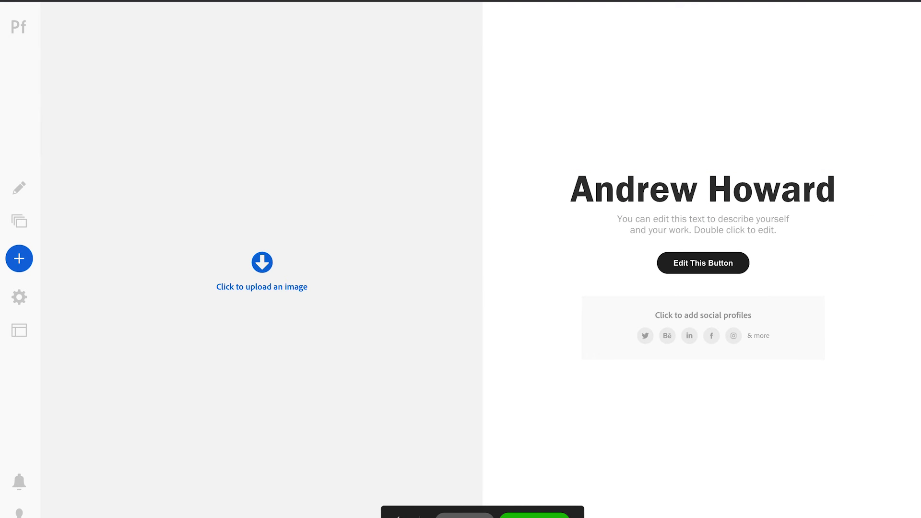
Upload the portrait photo to the left panel, then select the description and name heading for editing
{"action": "left_click", "coordinate": [291, 246]}
{"action": "double_click", "coordinate": [485, 61]}
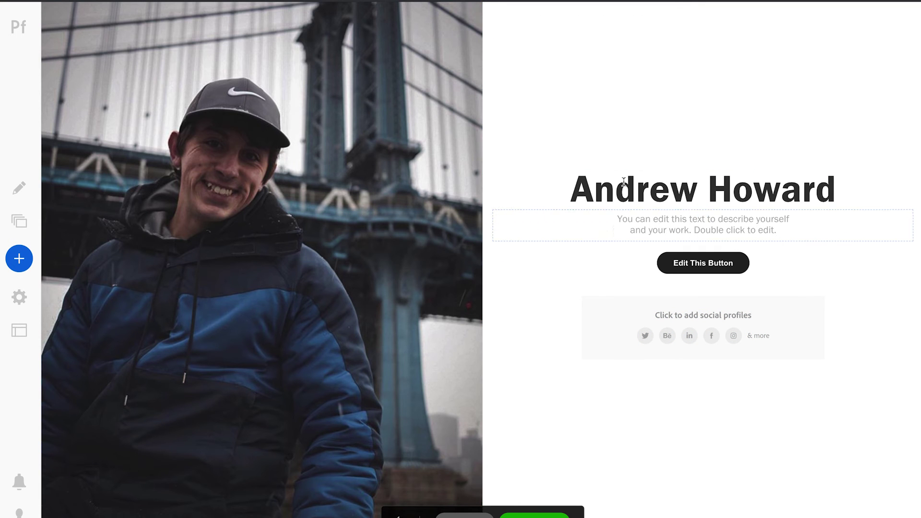
{"action": "triple_click", "coordinate": [695, 230]}
{"action": "left_click", "coordinate": [795, 228]}
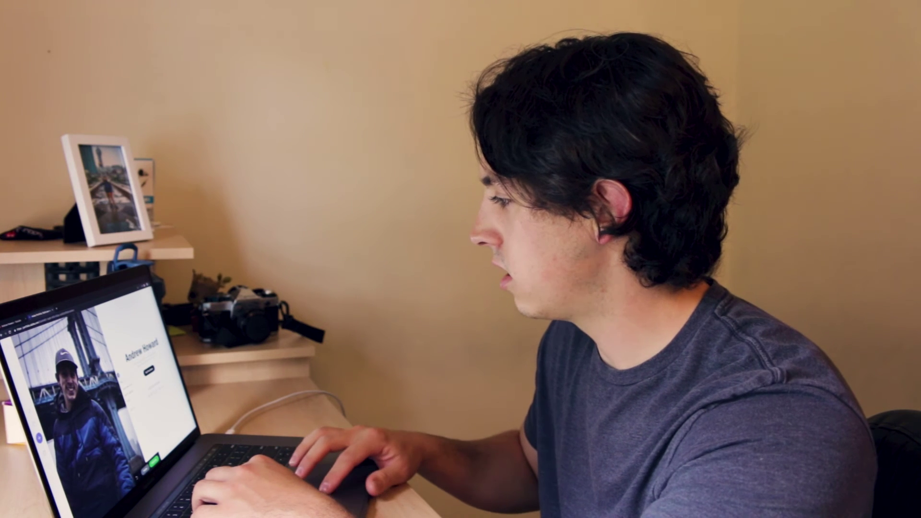
{"action": "left_click", "coordinate": [142, 350]}
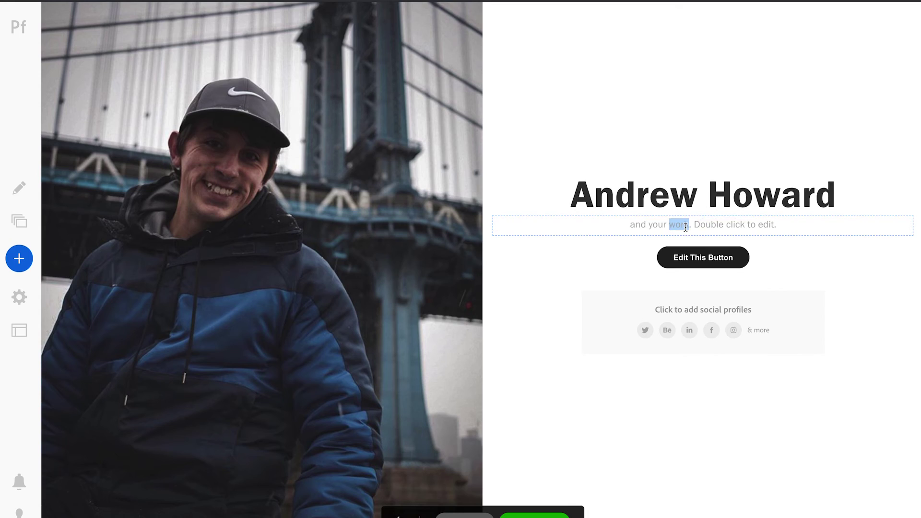
Replace the placeholder description with the Delaware videographer and photographer bio sentence
{"action": "triple_click", "coordinate": [704, 224]}
{"action": "key", "text": "BackSpace"}
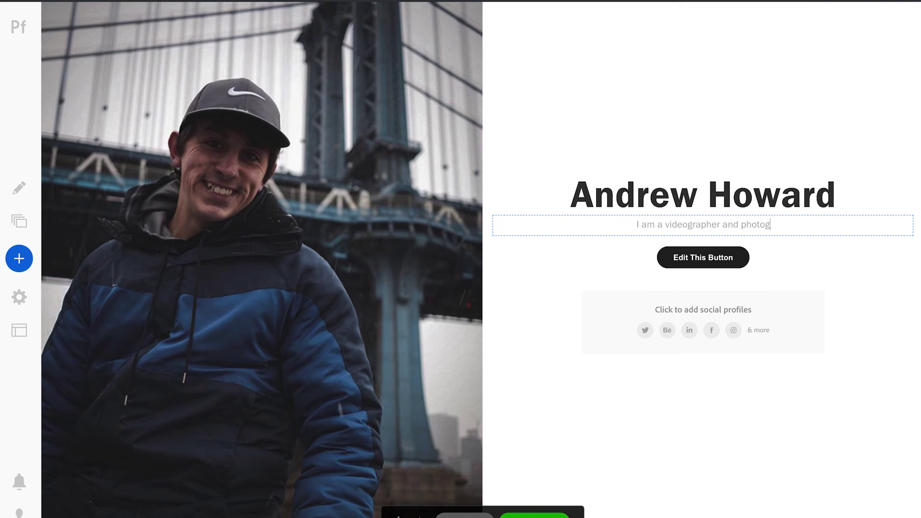
{"action": "type", "text": "er"}
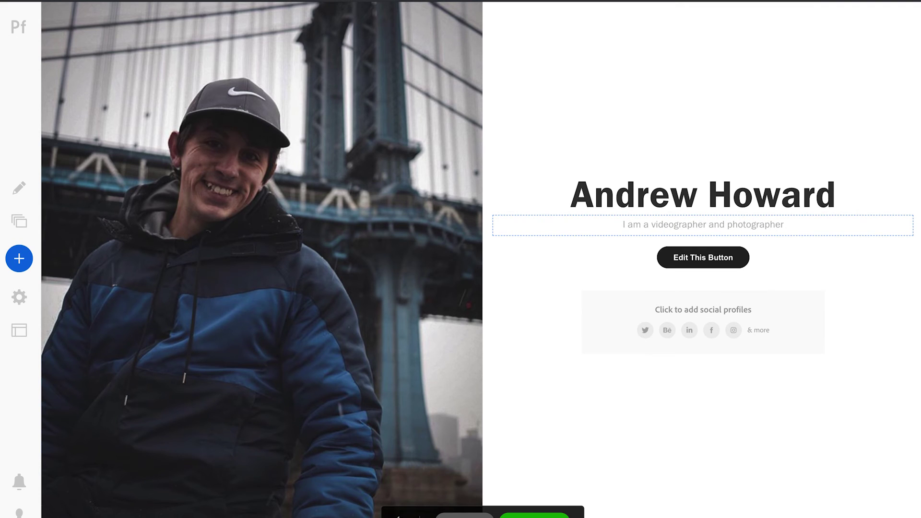
{"action": "type", "text": ". in the state o"}
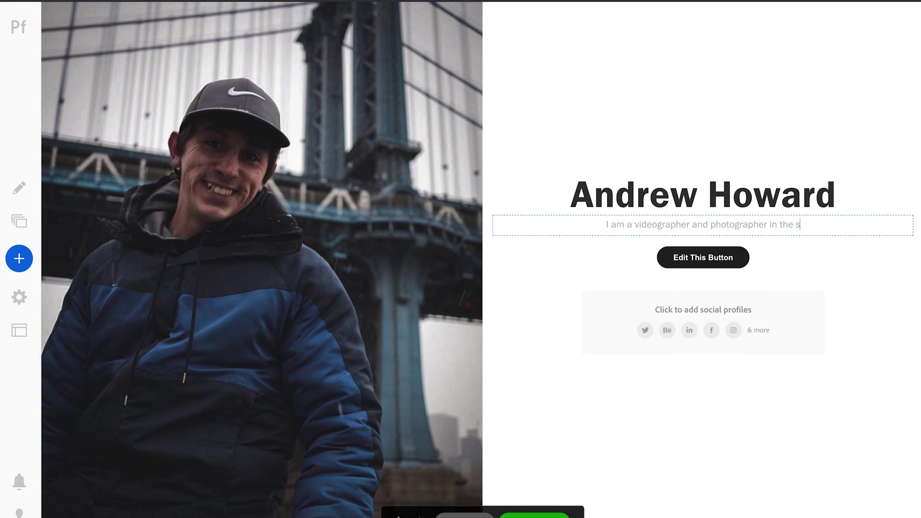
{"action": "type", "text": "f Delaware."}
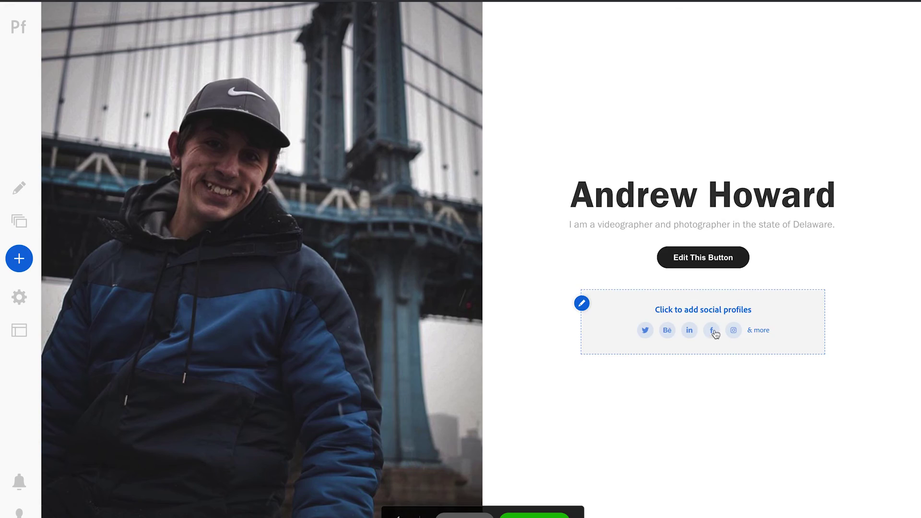
{"action": "left_click", "coordinate": [734, 321]}
Enable the Twitter social profile and enter the user's twitter.com profile address
{"action": "left_click", "coordinate": [633, 173]}
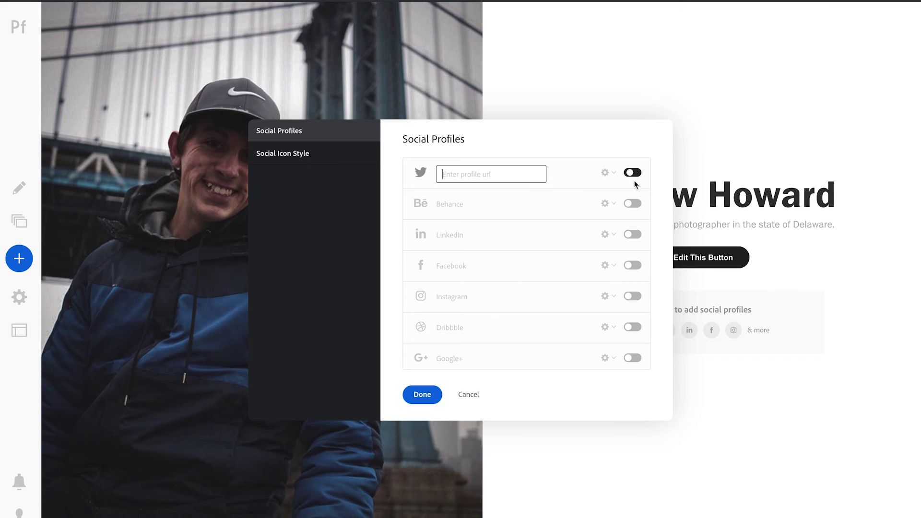
{"action": "type", "text": "tiw"}
{"action": "key", "text": "BackSpace"}
{"action": "key", "text": "BackSpace"}
{"action": "key", "text": "BackSpace"}
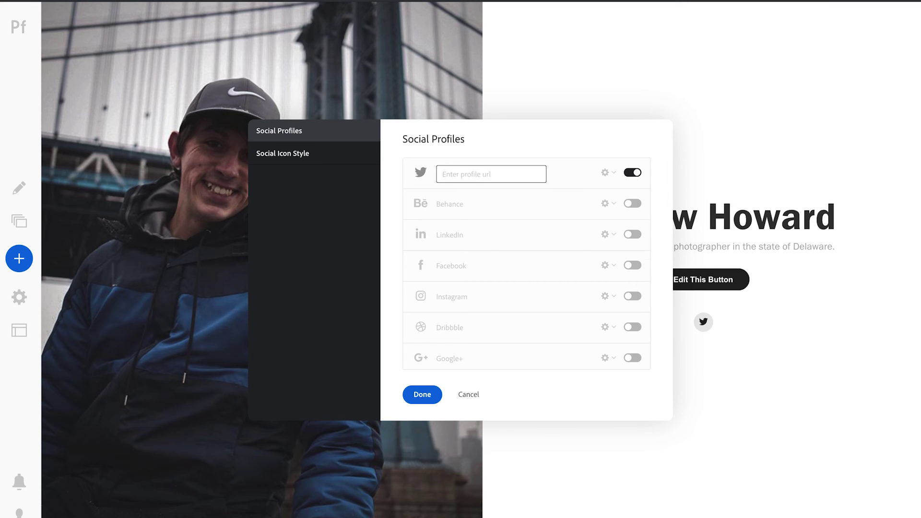
{"action": "type", "text": "twitter.com/andrewnro"}
{"action": "key", "text": "BackSpace"}
{"action": "key", "text": "BackSpace"}
{"action": "key", "text": "BackSpace"}
{"action": "type", "text": "broward"}
Confirm the Social Profiles settings with Done
{"action": "left_click", "coordinate": [436, 394]}
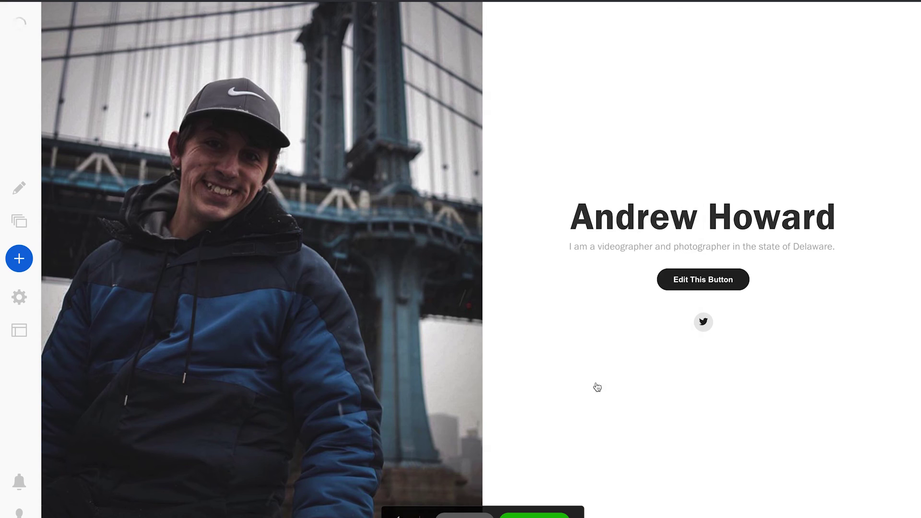